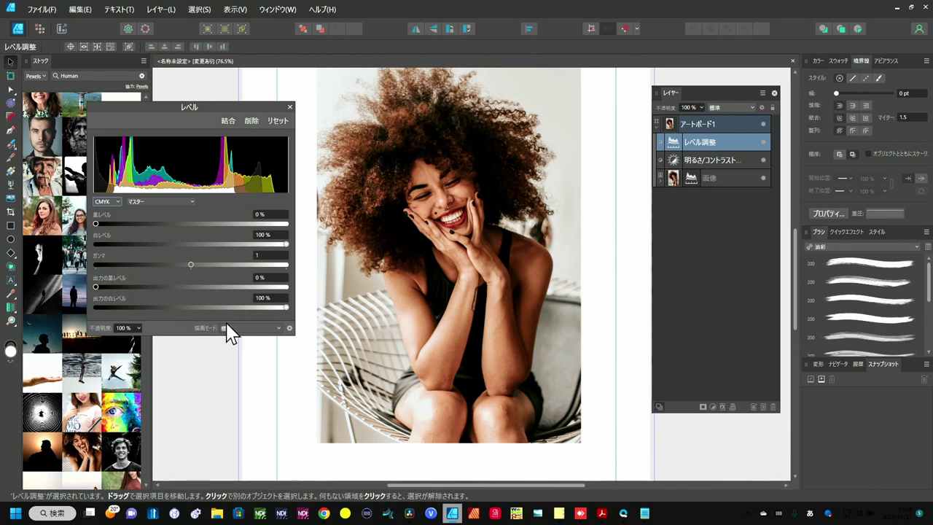
# Close the Levels settings and delete the Levels and Brightness/Contrast adjustment layers.
pyautogui.click(290, 107)
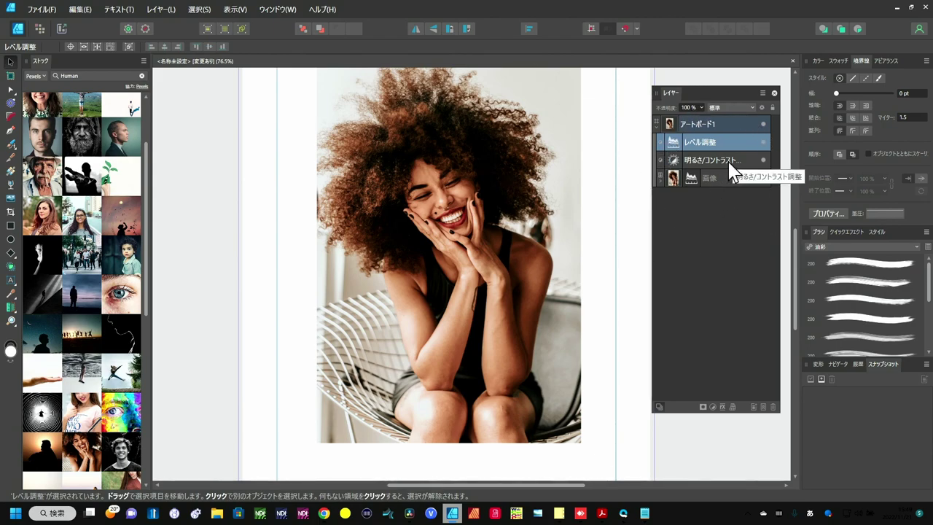
pyautogui.rightClick(726, 141)
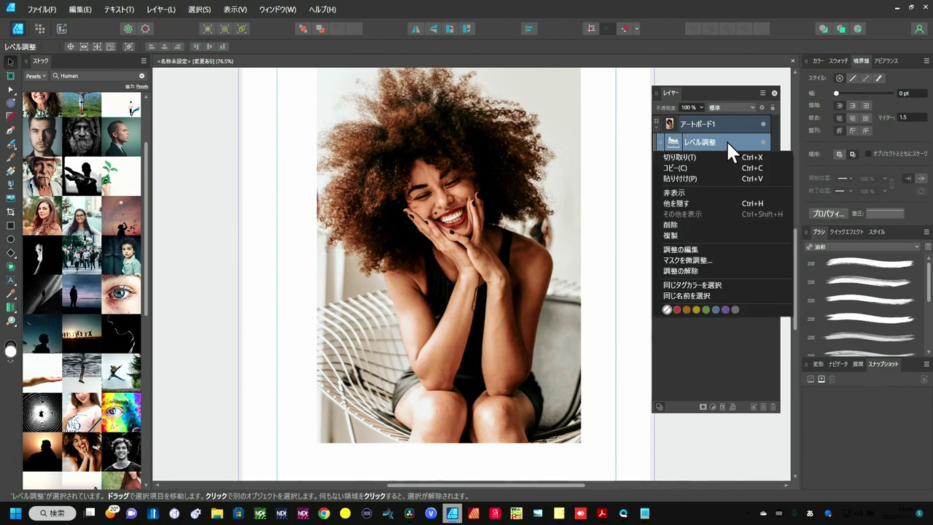
pyautogui.click(708, 272)
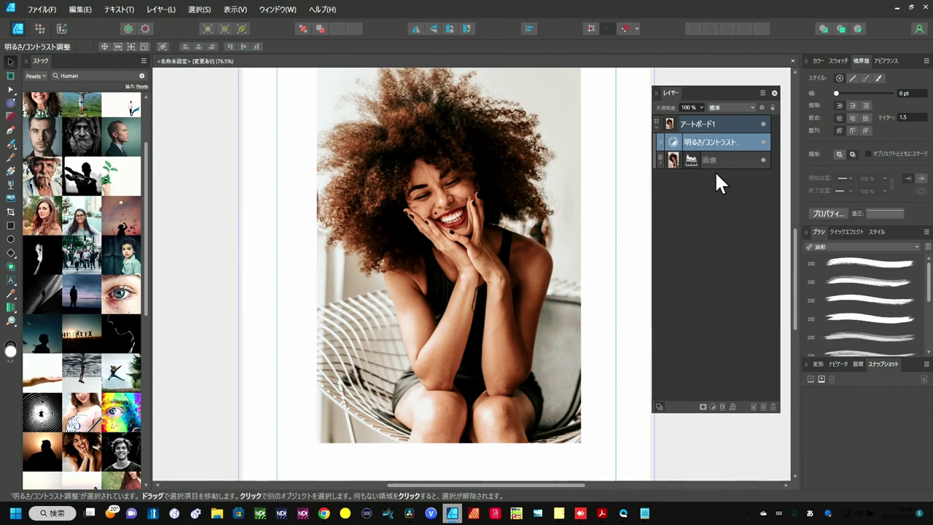
pyautogui.rightClick(714, 140)
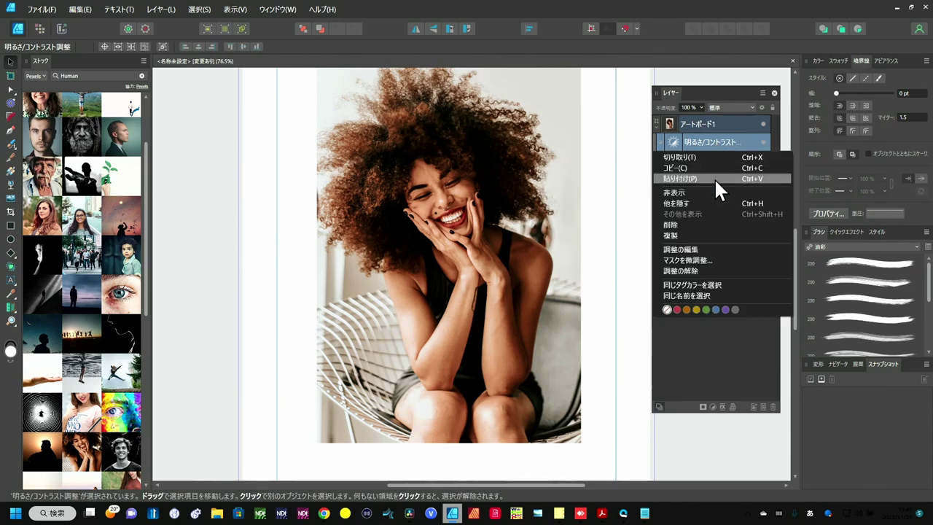
pyautogui.click(708, 222)
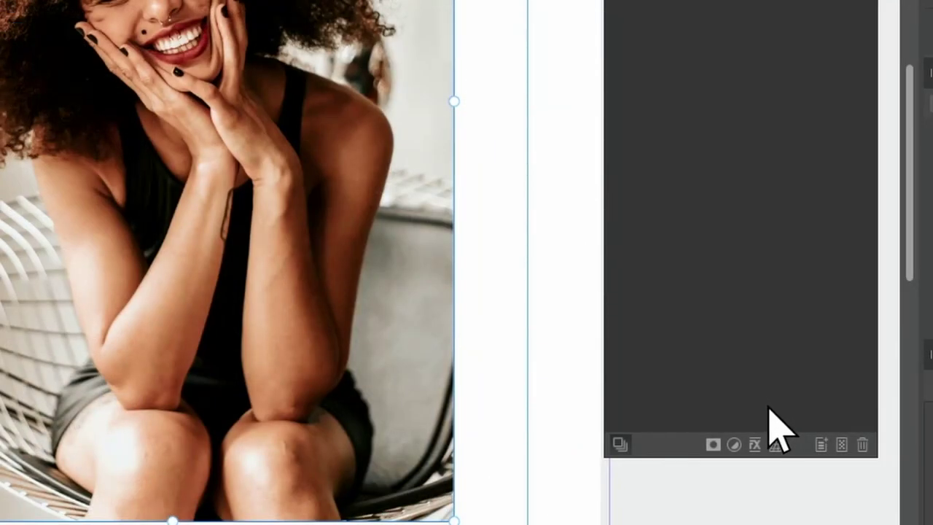
# Add a new Levels adjustment layer to the photo.
pyautogui.click(734, 444)
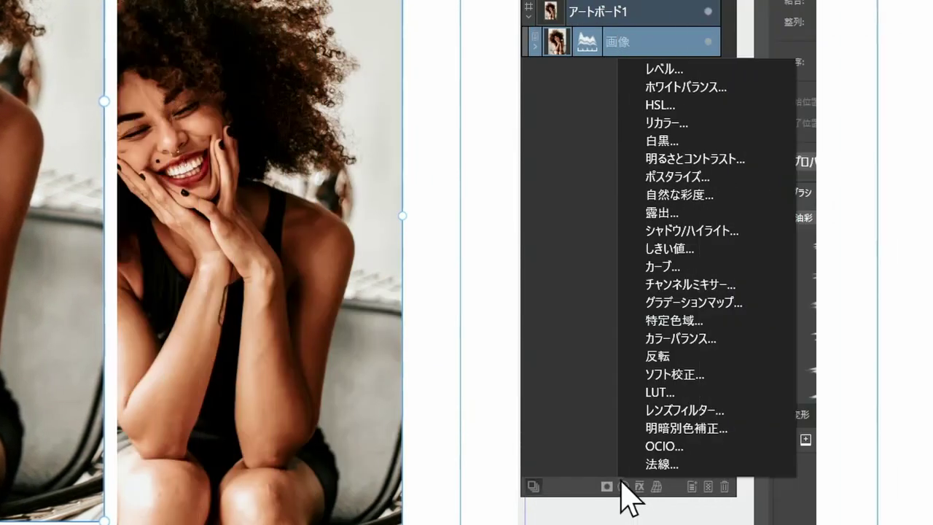
pyautogui.click(651, 70)
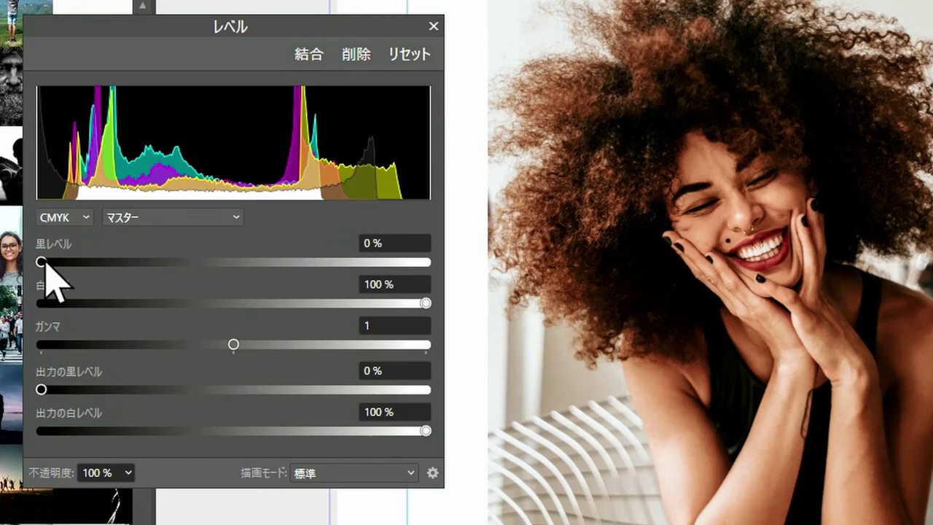
# Experiment with Levels, trying black levels from 4% to 37% and white down to 50%.
pyautogui.moveTo(41, 262)
pyautogui.mouseDown()
pyautogui.moveTo(202, 271)
pyautogui.moveTo(31, 268)
pyautogui.mouseUp()
pyautogui.moveTo(45, 263)
pyautogui.mouseDown()
pyautogui.moveTo(171, 262)
pyautogui.moveTo(41, 262)
pyautogui.mouseUp()
pyautogui.moveTo(429, 303); pyautogui.dragTo(269, 303)
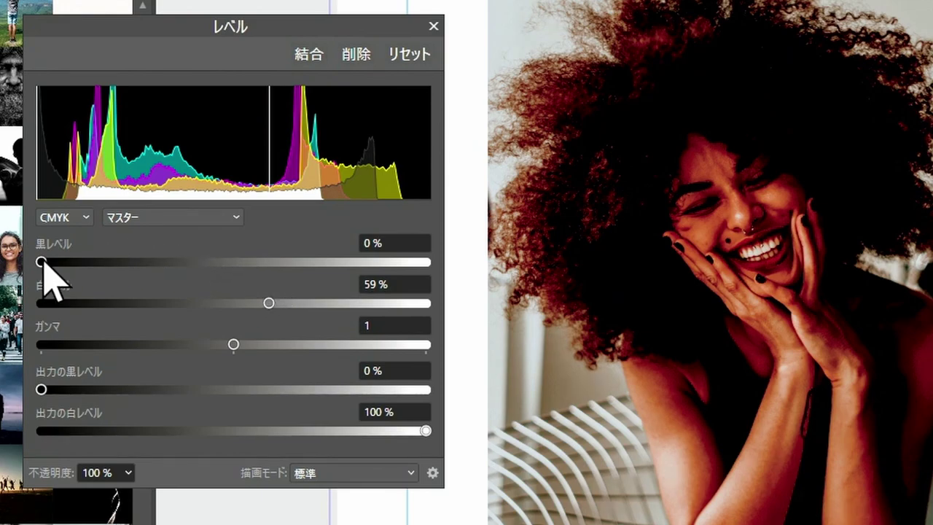
pyautogui.moveTo(41, 262); pyautogui.dragTo(116, 262)
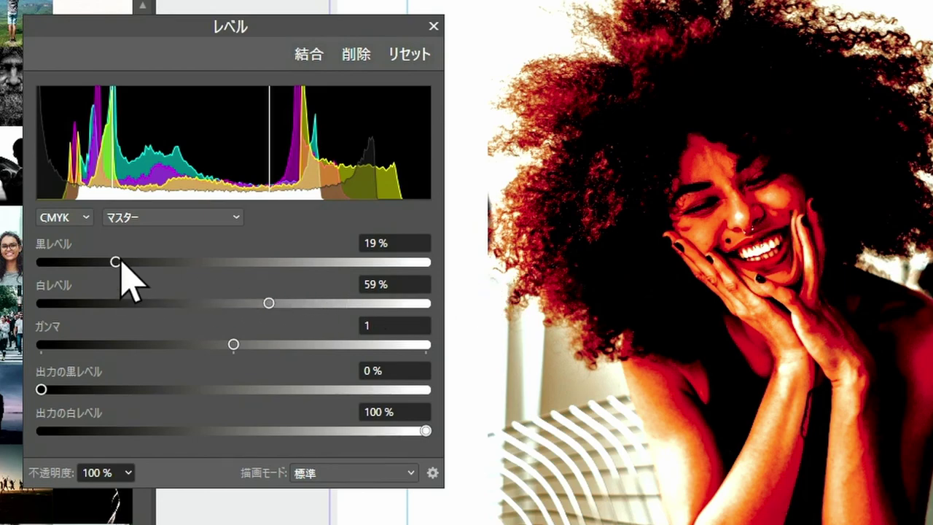
pyautogui.moveTo(122, 265); pyautogui.dragTo(187, 267)
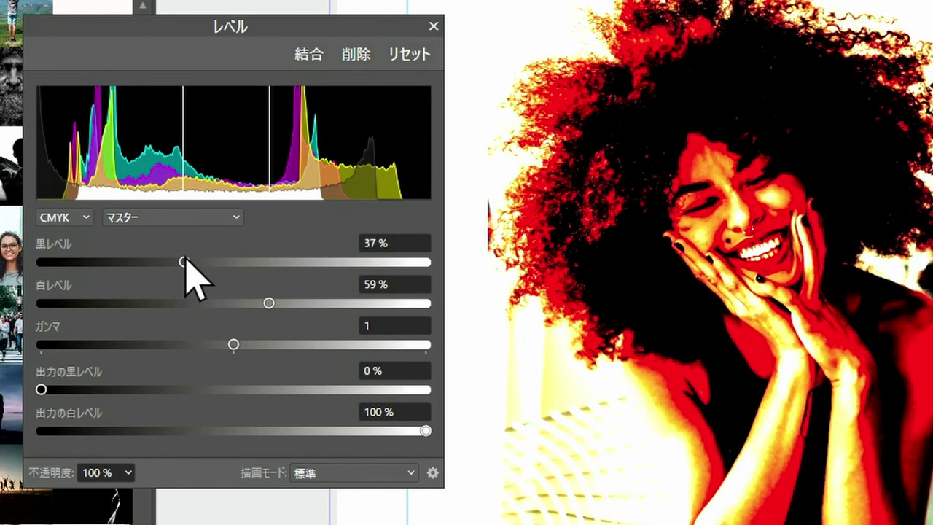
pyautogui.moveTo(269, 303); pyautogui.dragTo(234, 305)
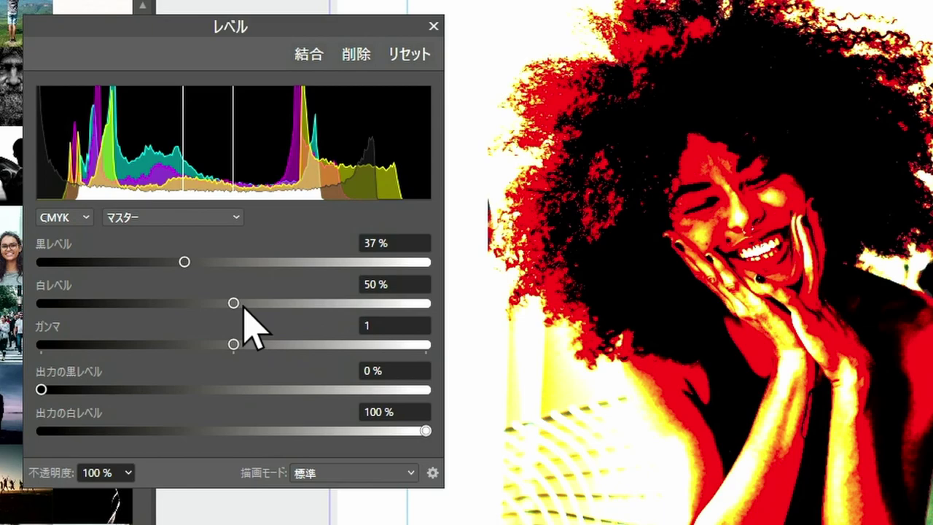
# Reset the black and white levels to 0% and 100% and close the Levels settings.
pyautogui.moveTo(234, 303); pyautogui.dragTo(430, 302)
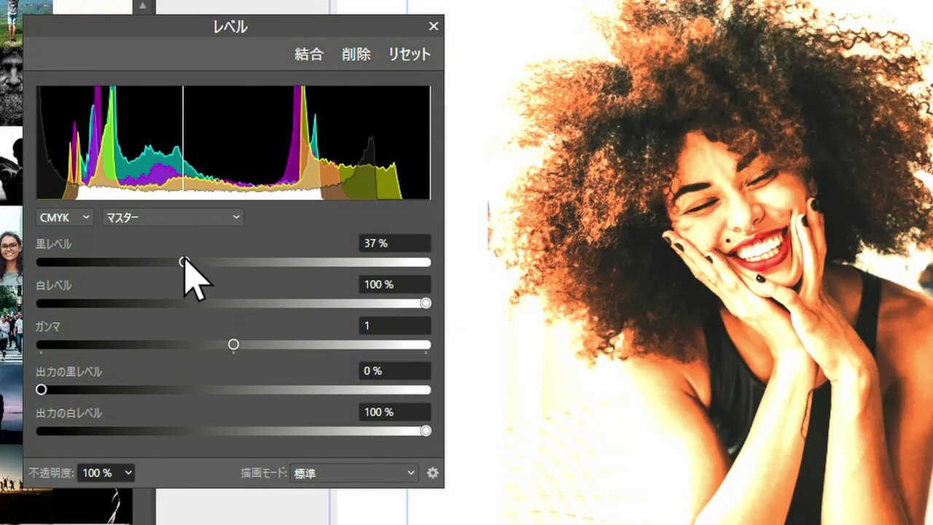
pyautogui.moveTo(184, 261); pyautogui.dragTo(27, 268)
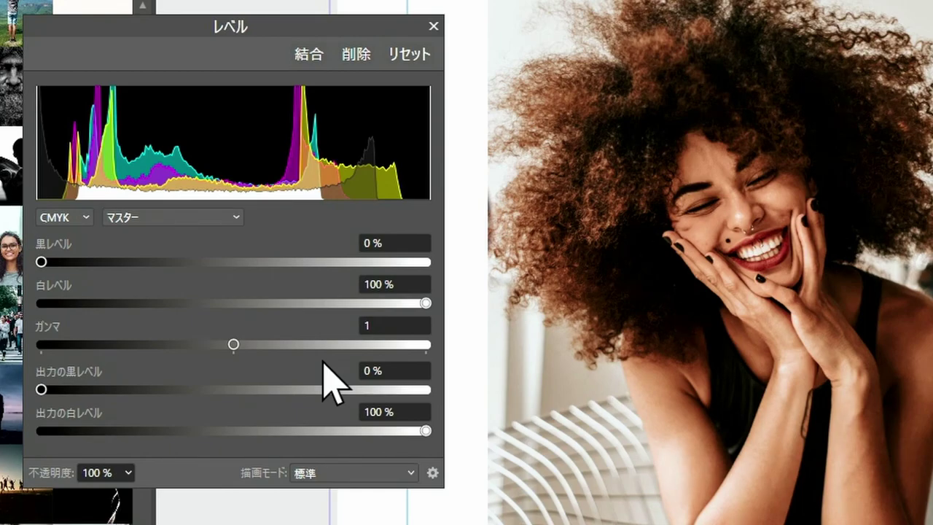
pyautogui.click(432, 28)
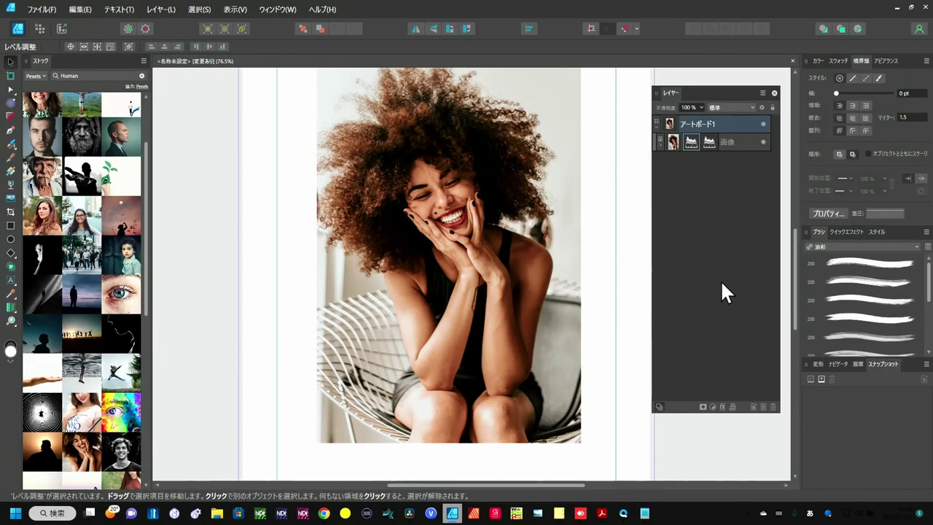
# Add a Brightness/Contrast adjustment with brightness 48% and contrast 4%.
pyautogui.click(712, 406)
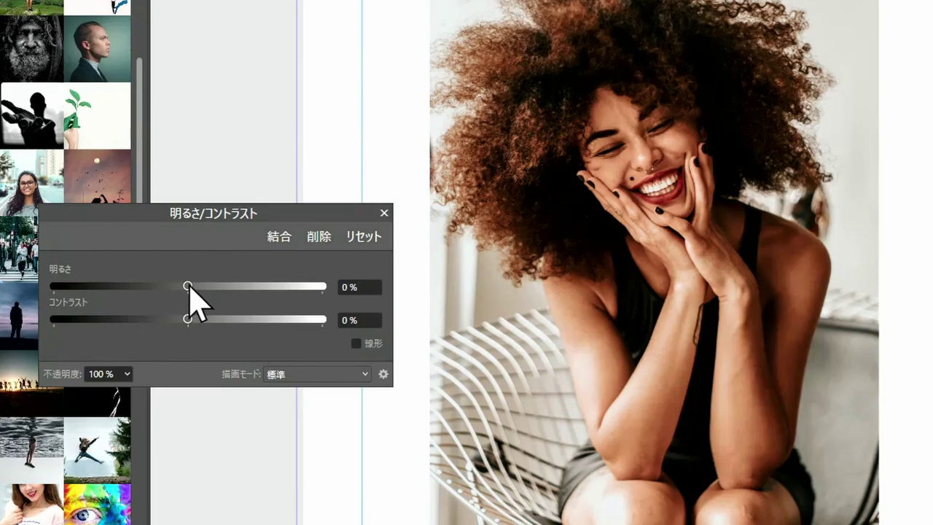
pyautogui.moveTo(189, 286); pyautogui.dragTo(259, 287)
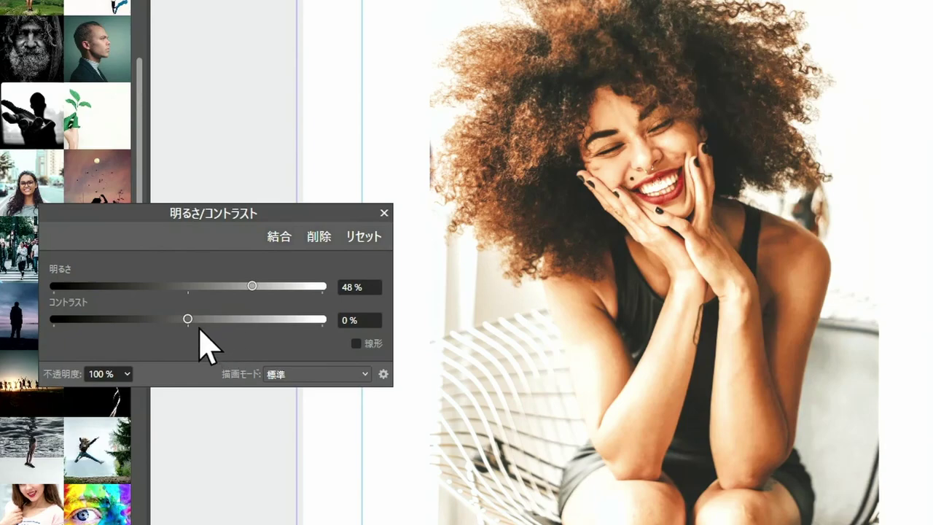
pyautogui.moveTo(188, 319); pyautogui.dragTo(54, 319)
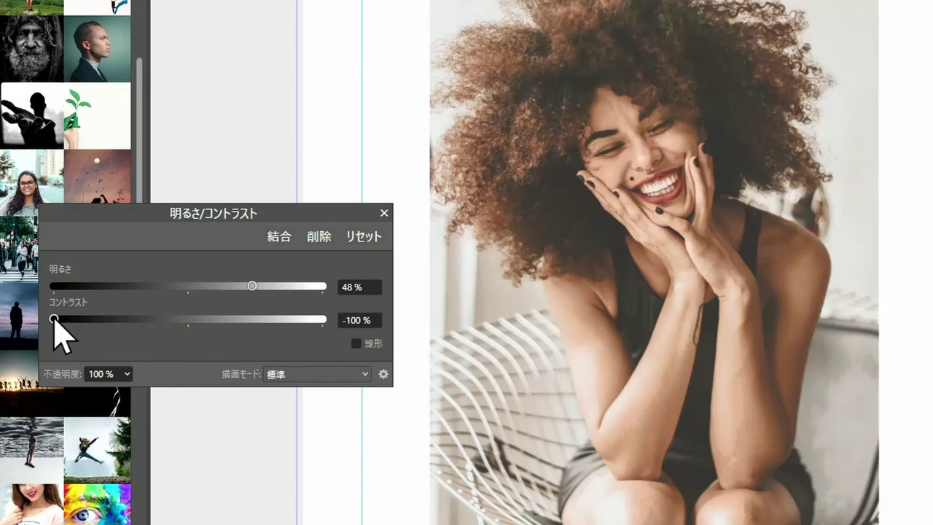
pyautogui.moveTo(54, 319); pyautogui.dragTo(371, 320)
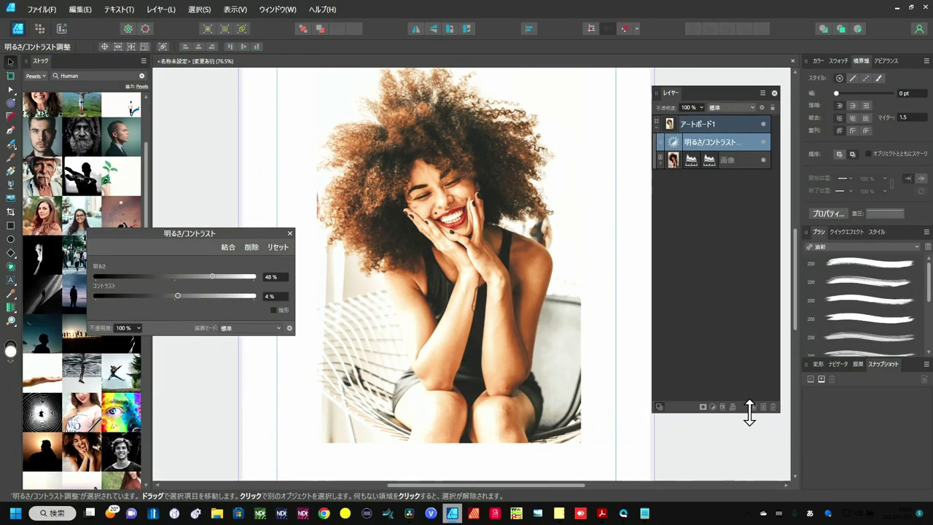
# Add a Vibrance adjustment and push its saturation up to 68%.
pyautogui.click(713, 407)
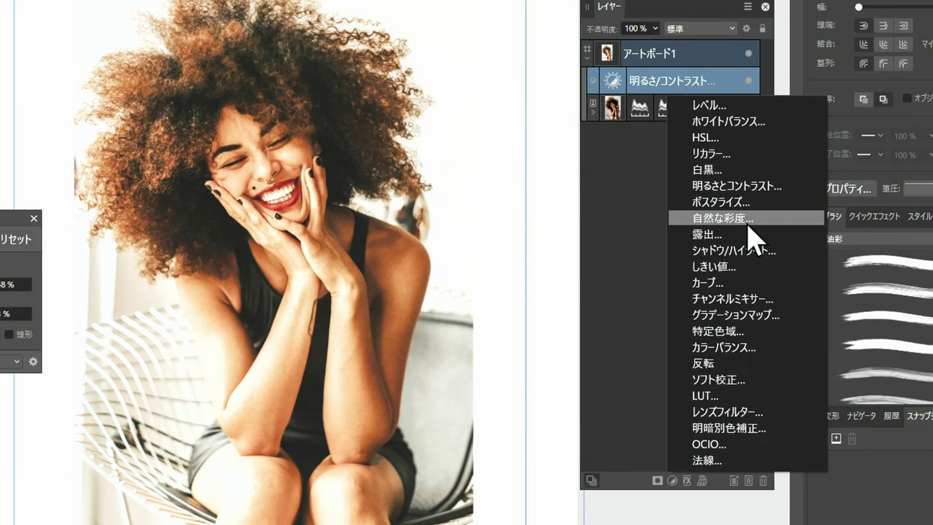
pyautogui.click(747, 223)
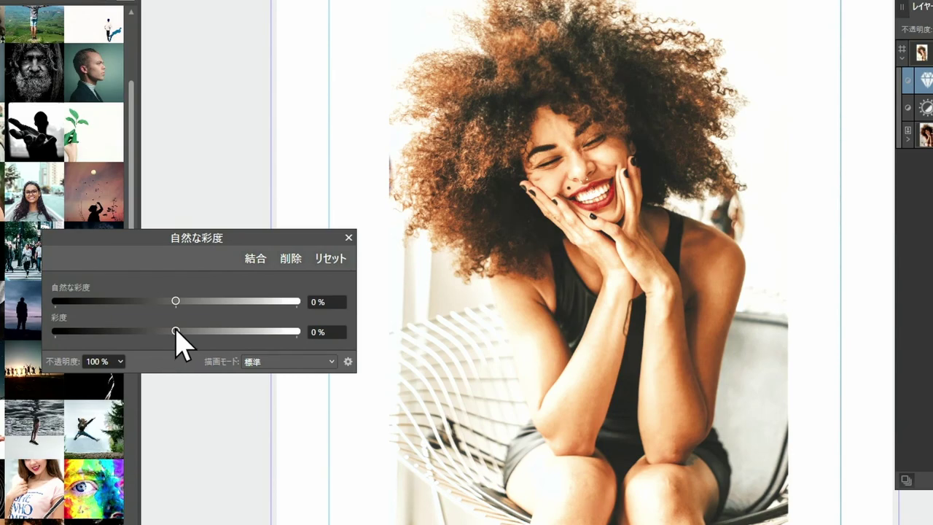
pyautogui.moveTo(174, 332); pyautogui.dragTo(25, 336)
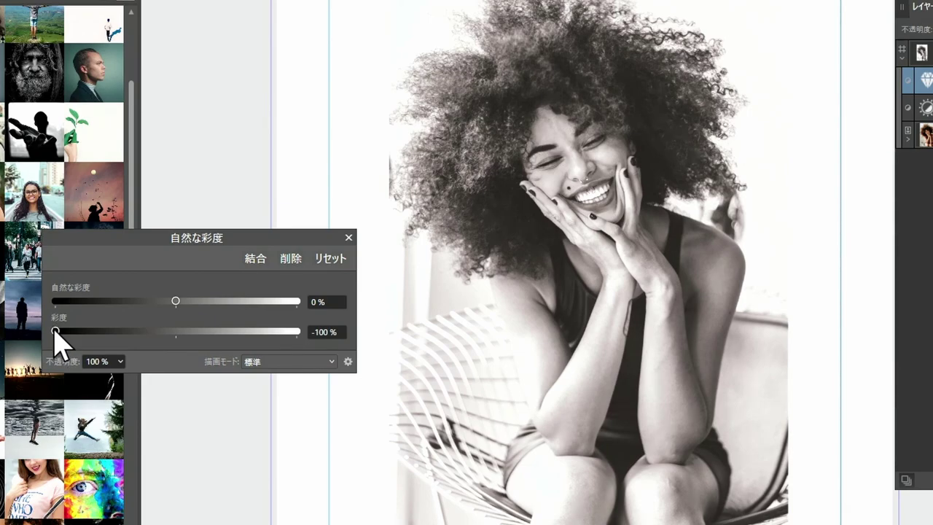
pyautogui.moveTo(55, 329); pyautogui.dragTo(327, 341)
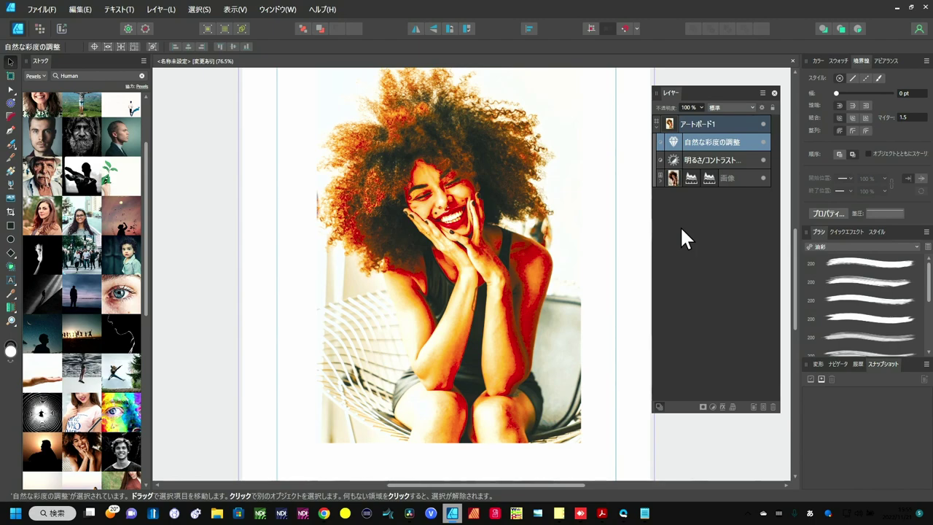
pyautogui.click(713, 406)
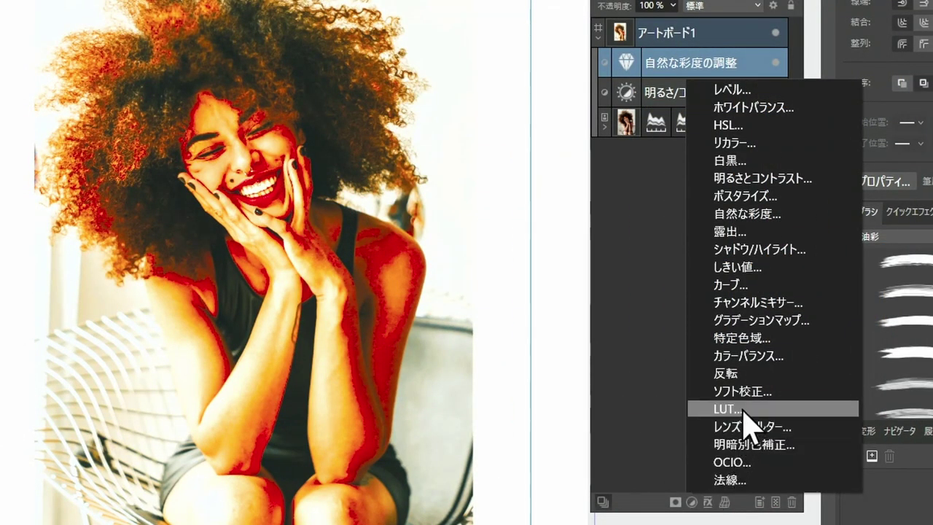
# Add a Color Balance adjustment with midtones Cyan/Red -100%, Magenta/Green 100%, Yellow/Blue 100%.
pyautogui.click(760, 356)
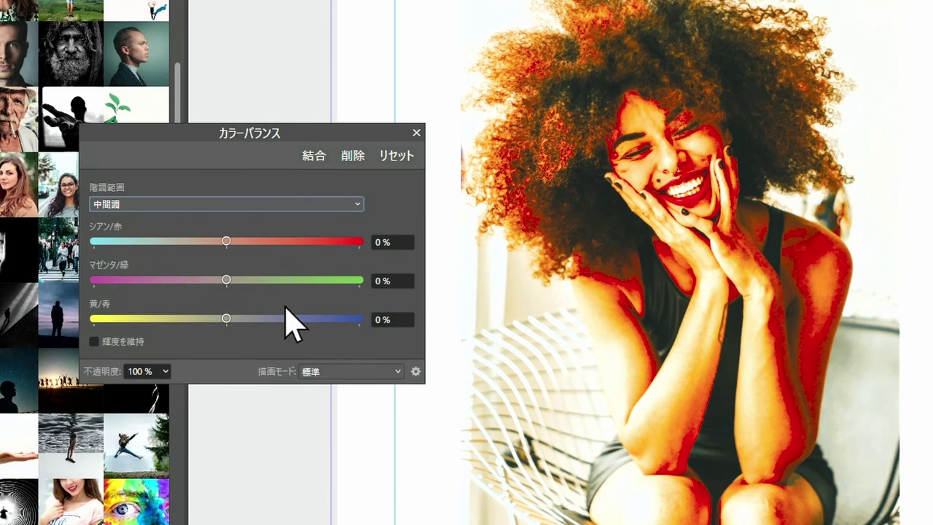
pyautogui.click(229, 245)
pyautogui.moveTo(236, 239); pyautogui.dragTo(359, 240)
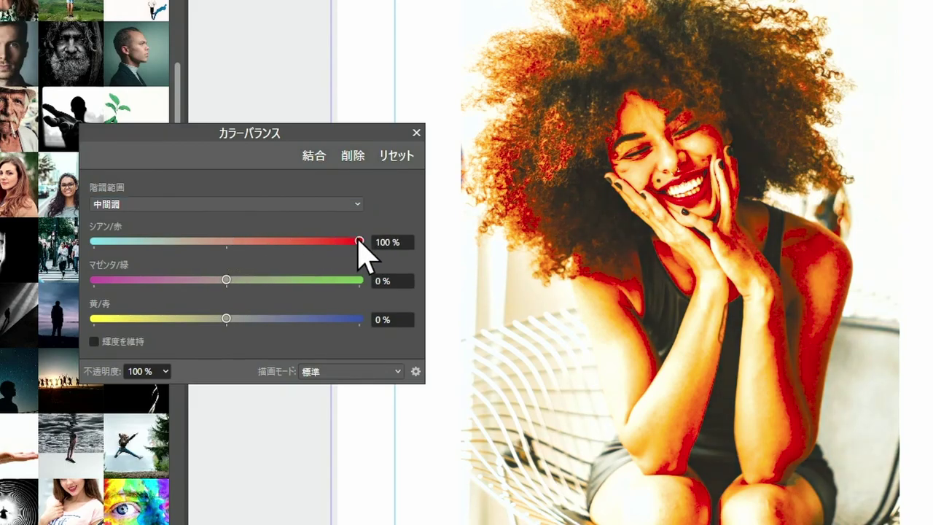
pyautogui.moveTo(226, 279); pyautogui.dragTo(367, 281)
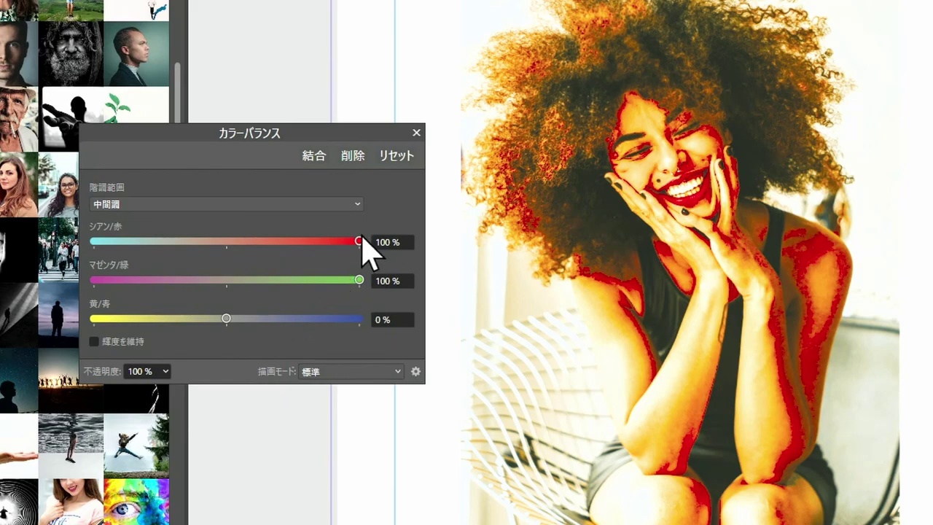
pyautogui.moveTo(359, 242); pyautogui.dragTo(51, 241)
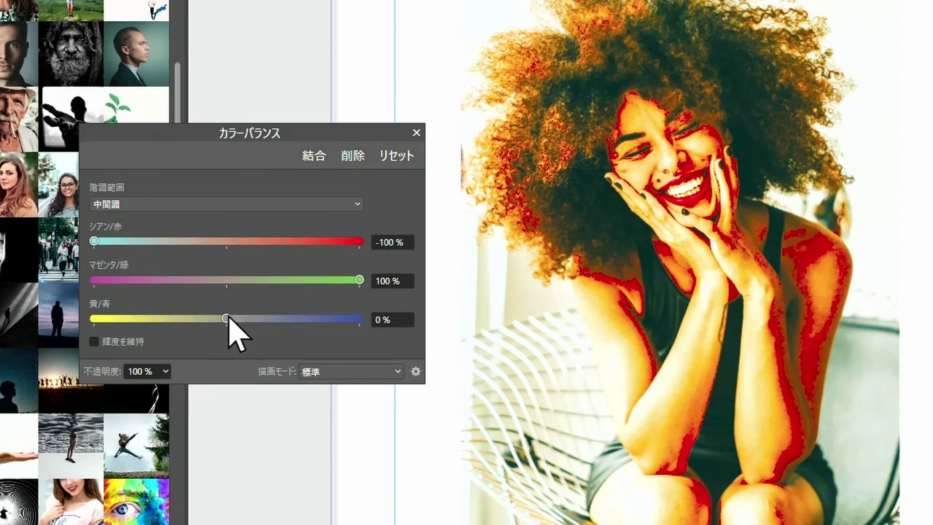
pyautogui.moveTo(226, 320)
pyautogui.mouseDown()
pyautogui.moveTo(347, 333)
pyautogui.moveTo(376, 325)
pyautogui.mouseUp()
pyautogui.click(358, 204)
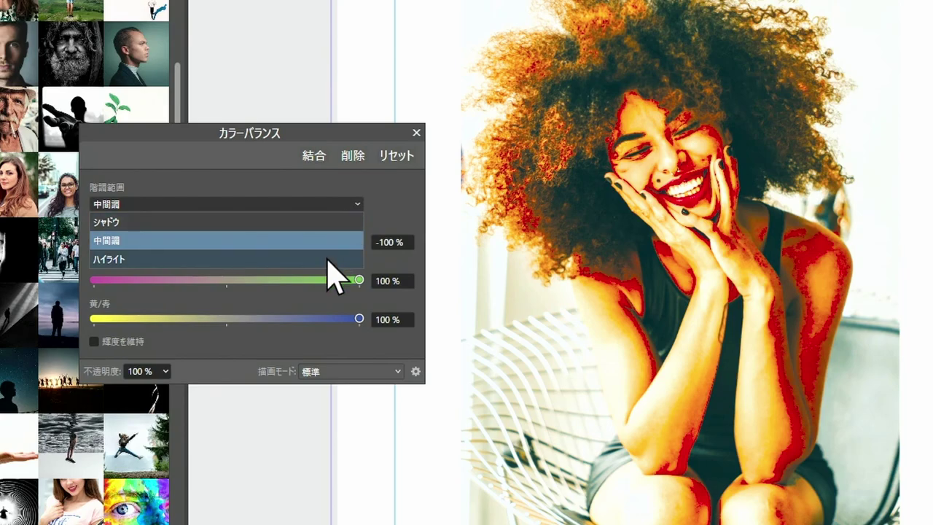
# Set the Color Balance highlights to Cyan/Red 100% and Magenta/Green -100%.
pyautogui.click(327, 257)
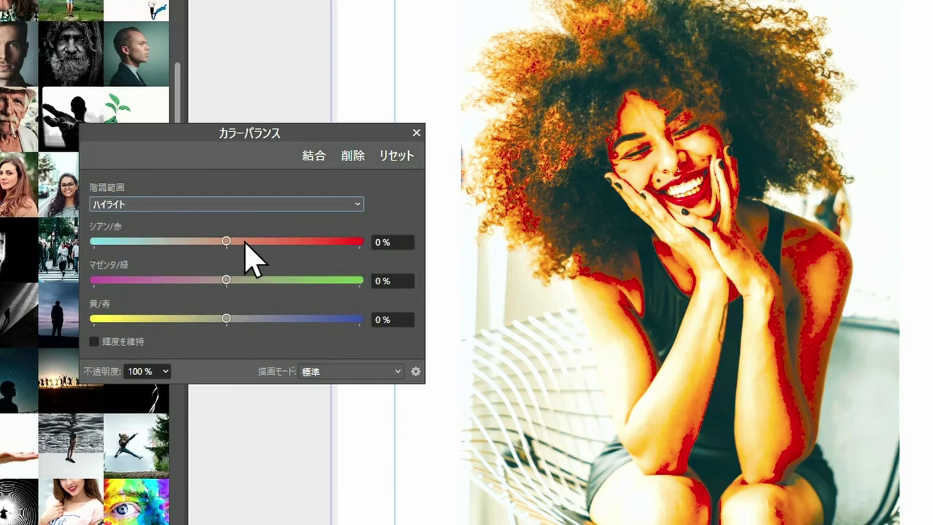
pyautogui.moveTo(225, 243); pyautogui.dragTo(373, 264)
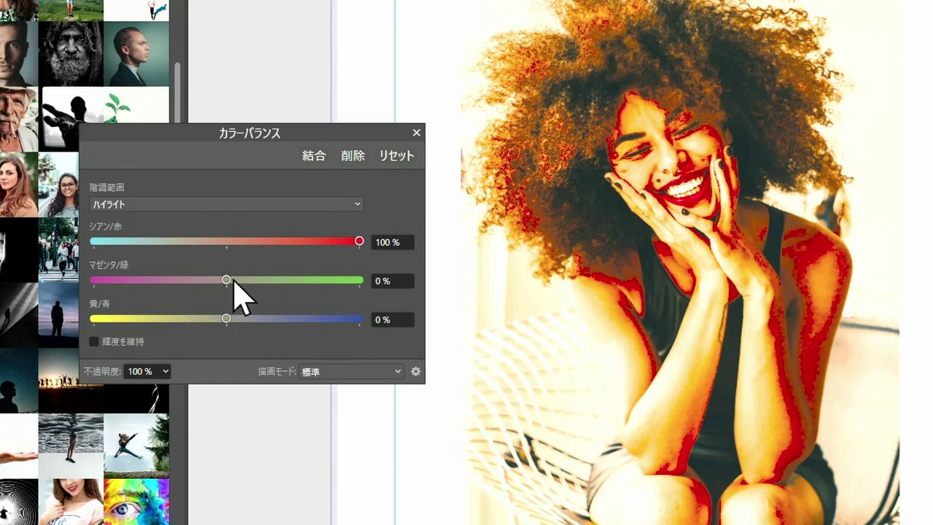
pyautogui.moveTo(234, 277)
pyautogui.mouseDown()
pyautogui.moveTo(46, 274)
pyautogui.moveTo(28, 283)
pyautogui.mouseUp()
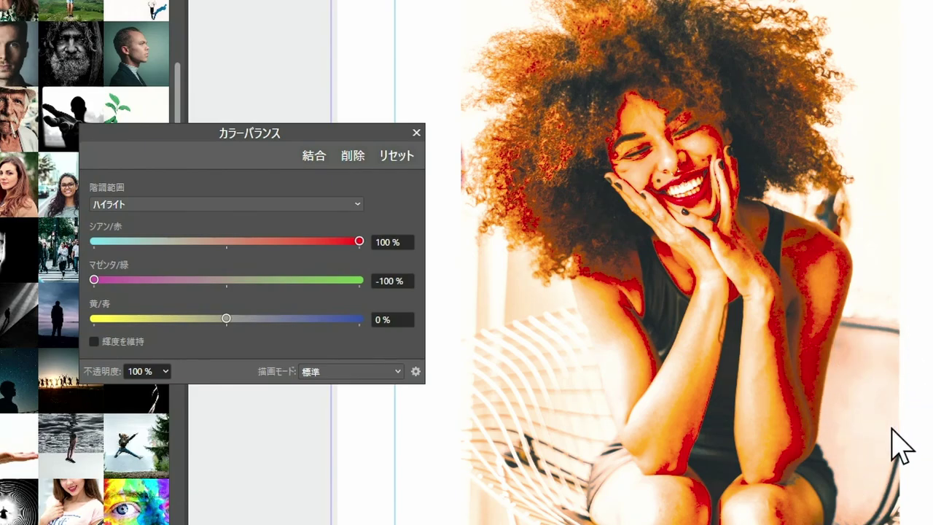
# Set the Color Balance shadows to Cyan/Red 100% and Magenta/Green -100%, then close the settings.
pyautogui.click(338, 204)
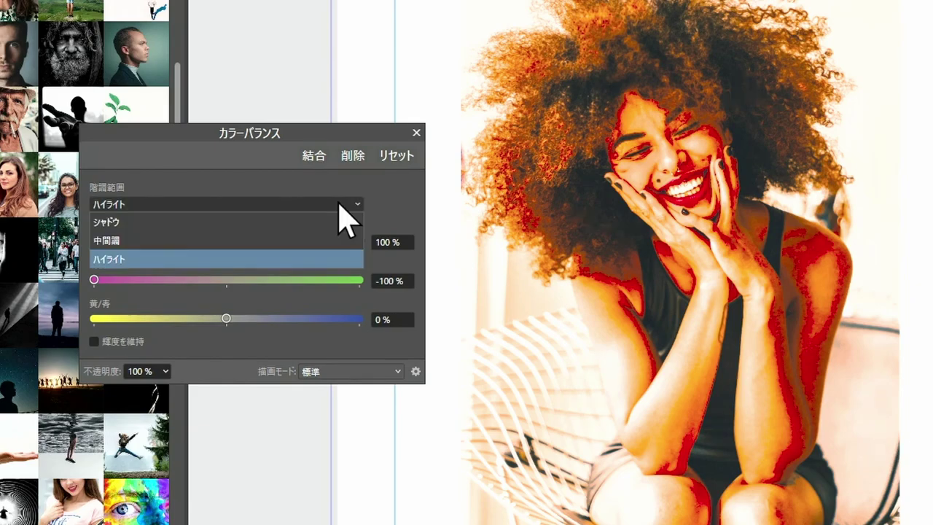
pyautogui.click(328, 223)
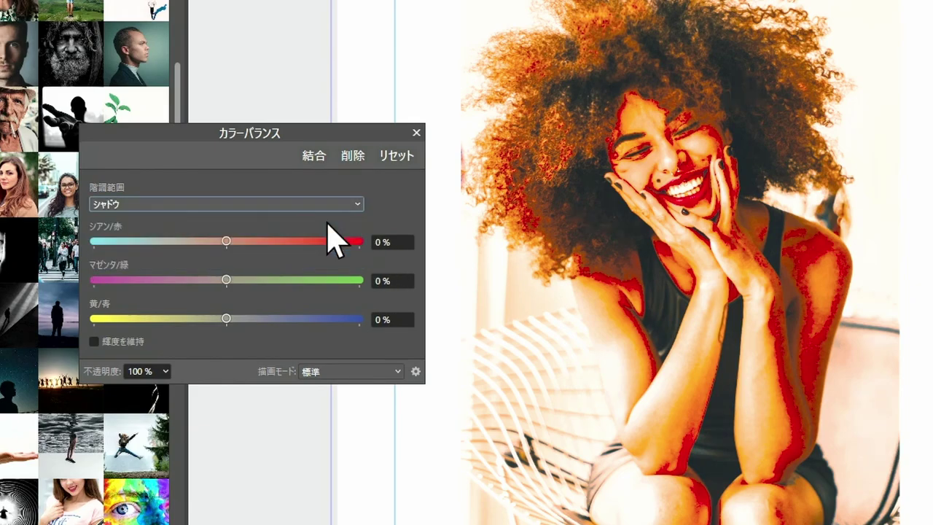
pyautogui.click(228, 243)
pyautogui.moveTo(228, 238); pyautogui.dragTo(368, 241)
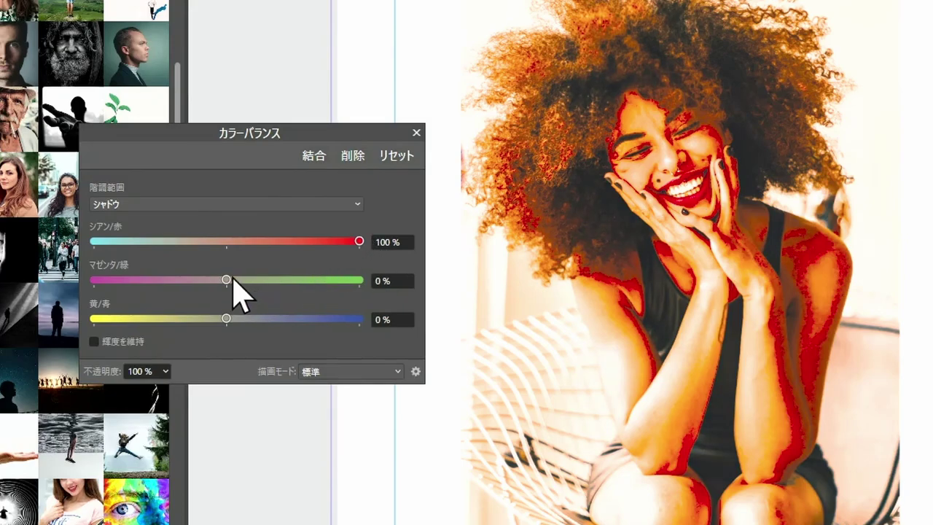
pyautogui.moveTo(226, 281); pyautogui.dragTo(76, 281)
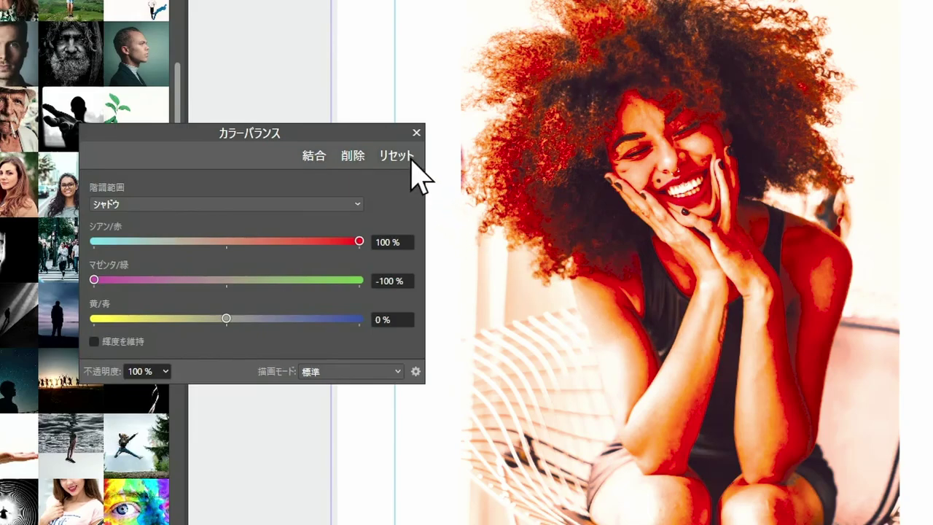
pyautogui.click(416, 132)
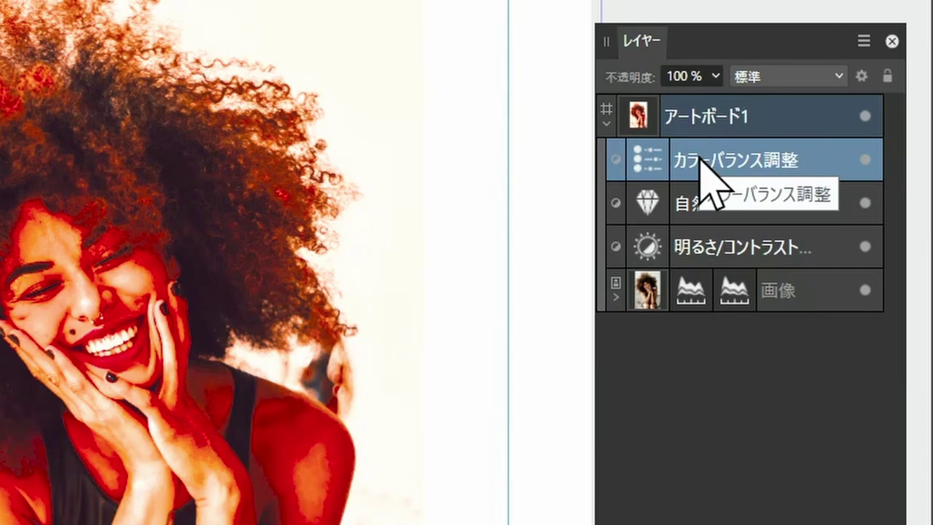
# Hide the Color Balance and Vibrance layers, then show Color Balance again to compare.
pyautogui.rightClick(756, 167)
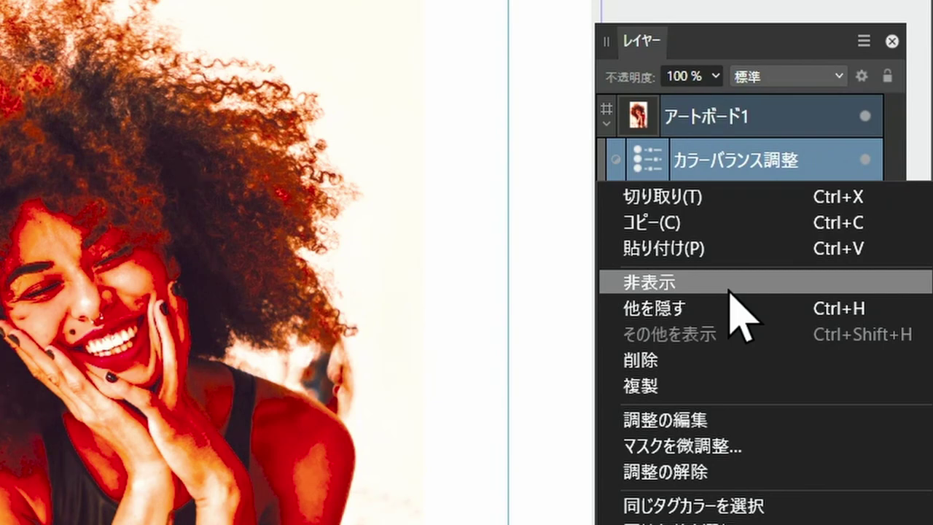
pyautogui.click(729, 285)
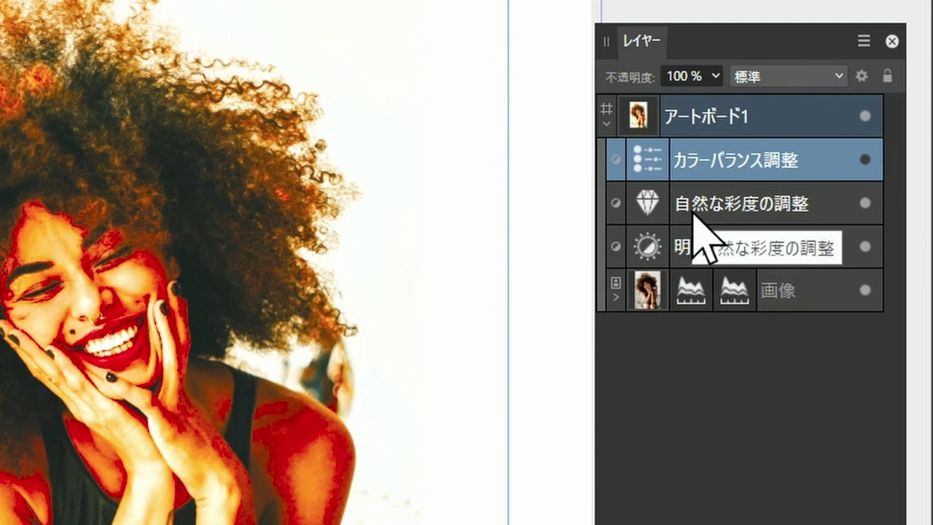
pyautogui.rightClick(692, 212)
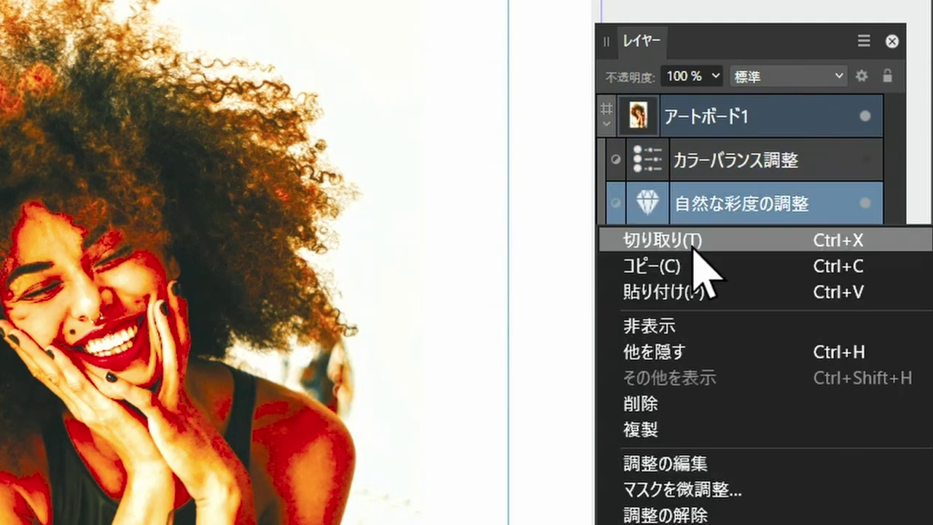
pyautogui.click(690, 326)
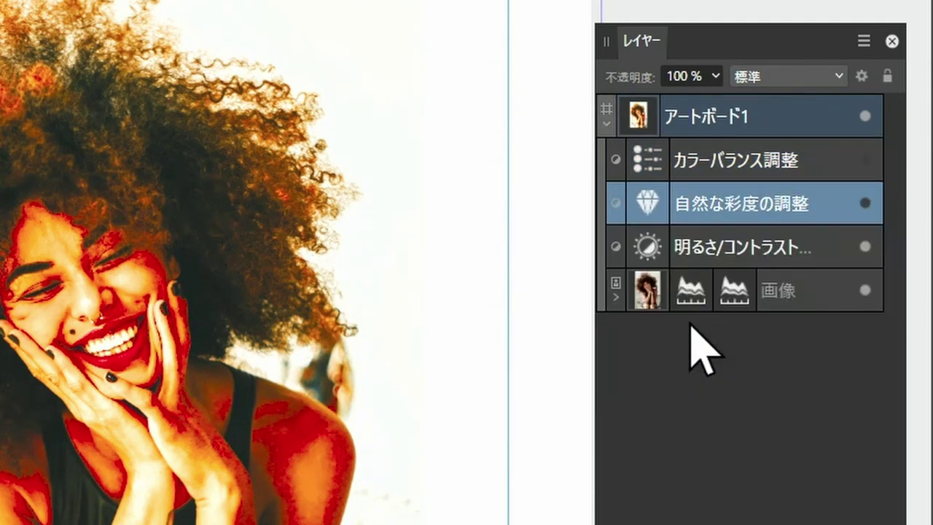
pyautogui.rightClick(715, 160)
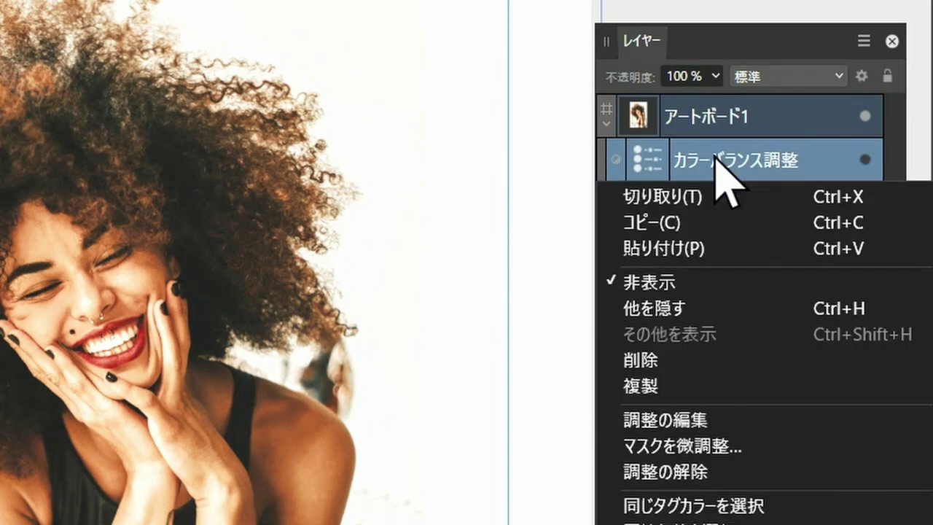
pyautogui.click(715, 277)
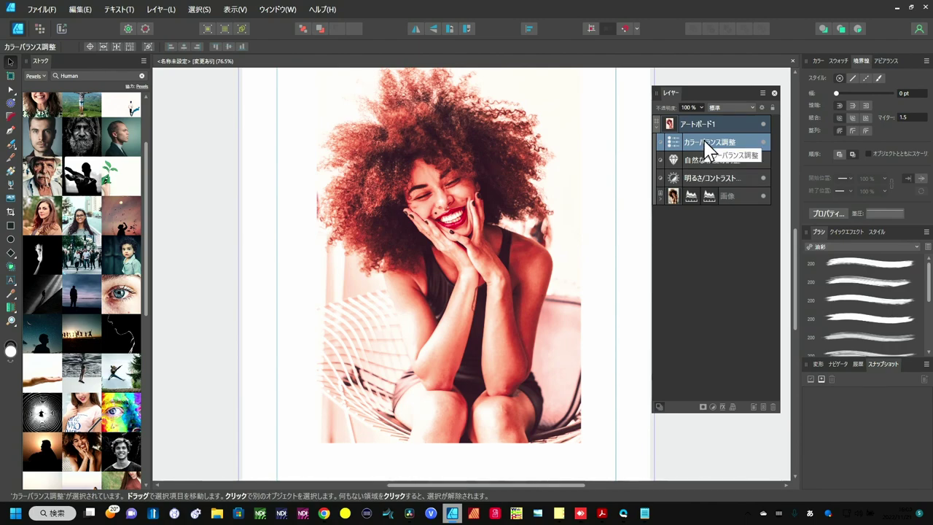
pyautogui.doubleClick(702, 142)
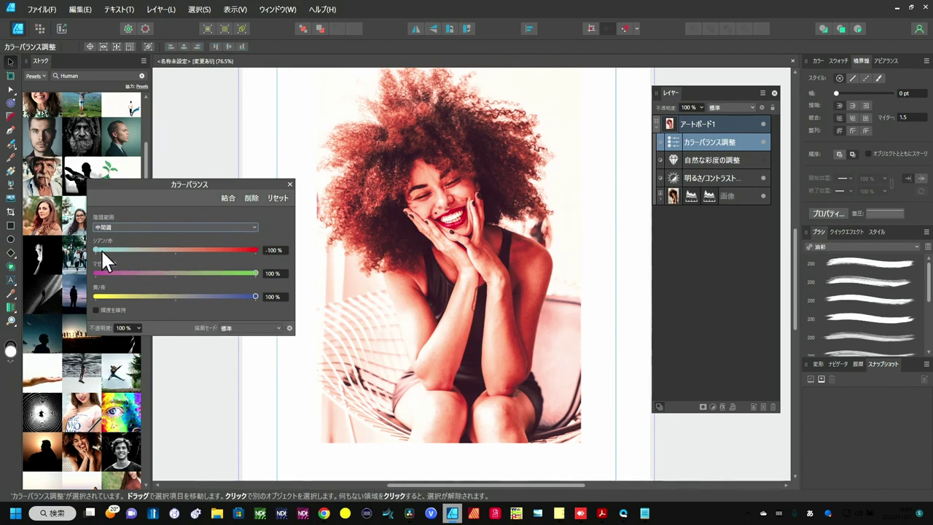
pyautogui.press('Escape')
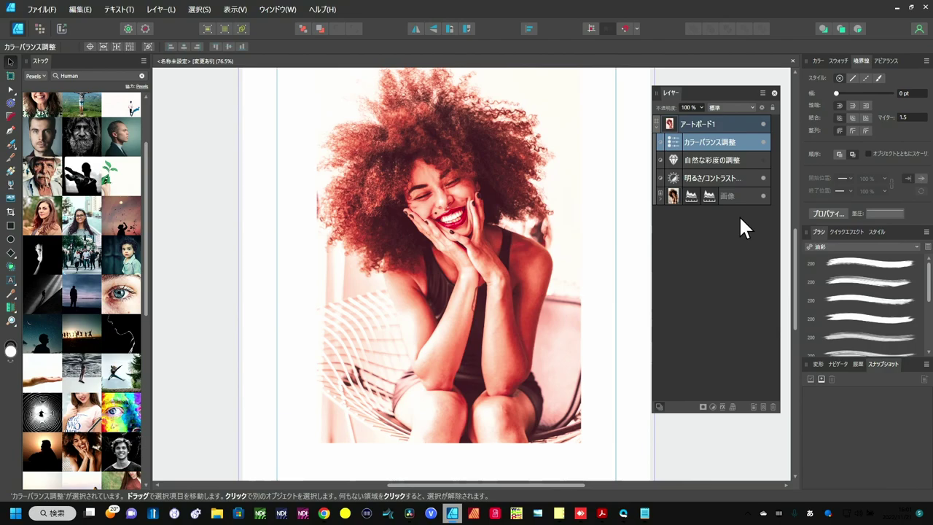
pyautogui.click(744, 199)
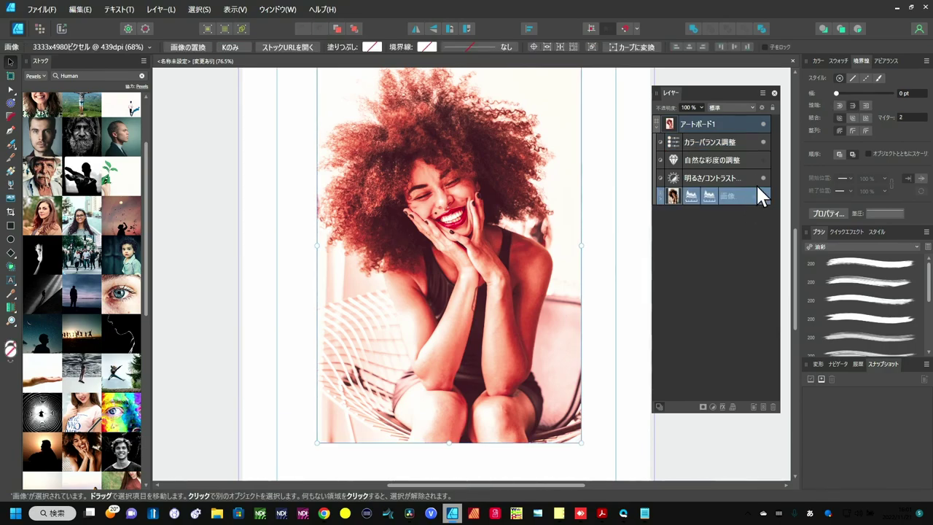